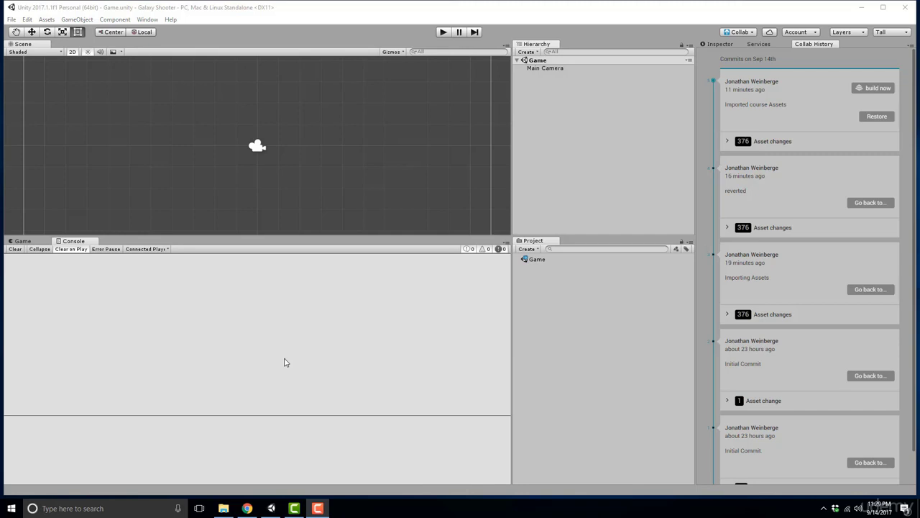
Step: Drag the Galaxy Shooter folder from Downloads into the Unity project's Assets
{"action": "left_click", "coordinate": [224, 509]}
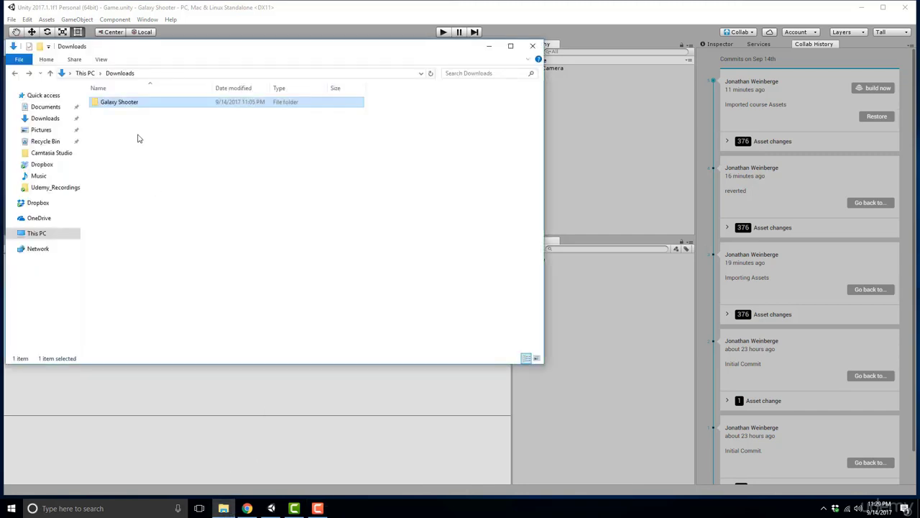
{"action": "double_click", "coordinate": [119, 103]}
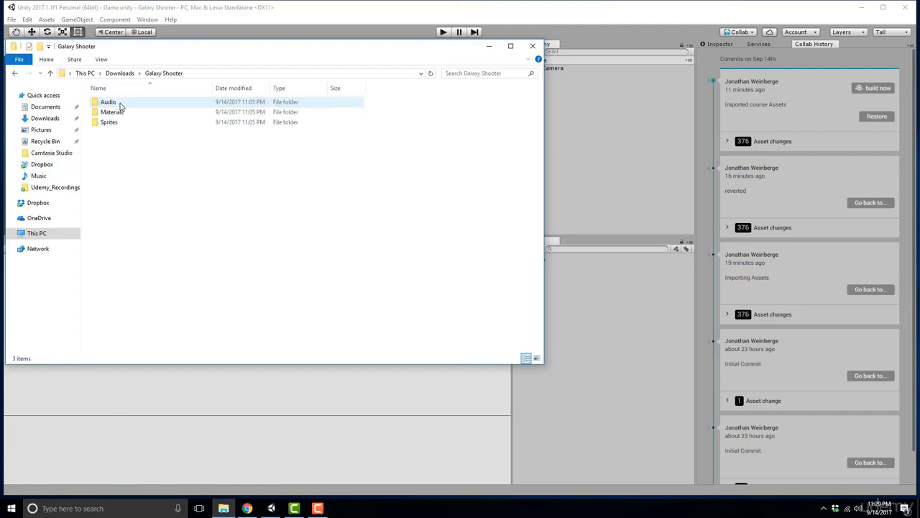
{"action": "left_click", "coordinate": [16, 75]}
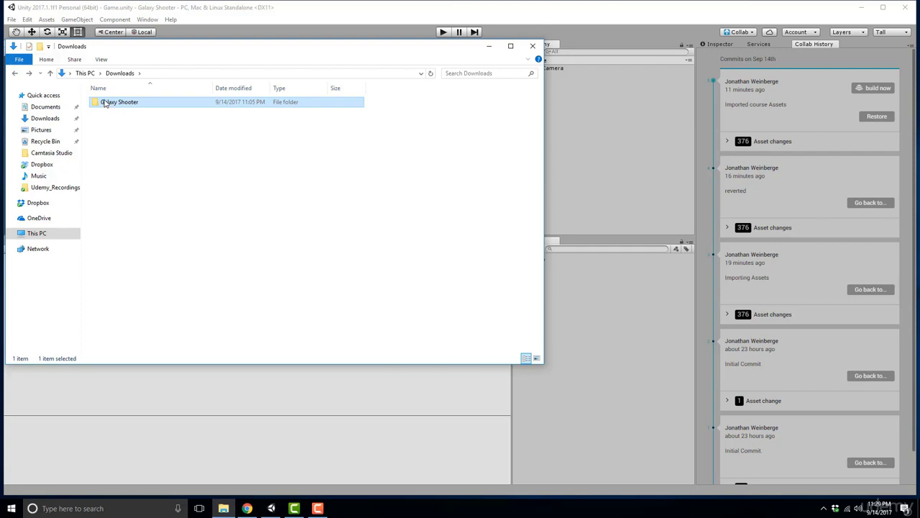
{"action": "left_click_drag", "start_coordinate": [105, 103], "coordinate": [536, 400]}
{"action": "left_click_drag", "start_coordinate": [576, 372], "coordinate": [576, 371]}
{"action": "left_click_drag", "start_coordinate": [577, 377], "coordinate": [494, 108]}
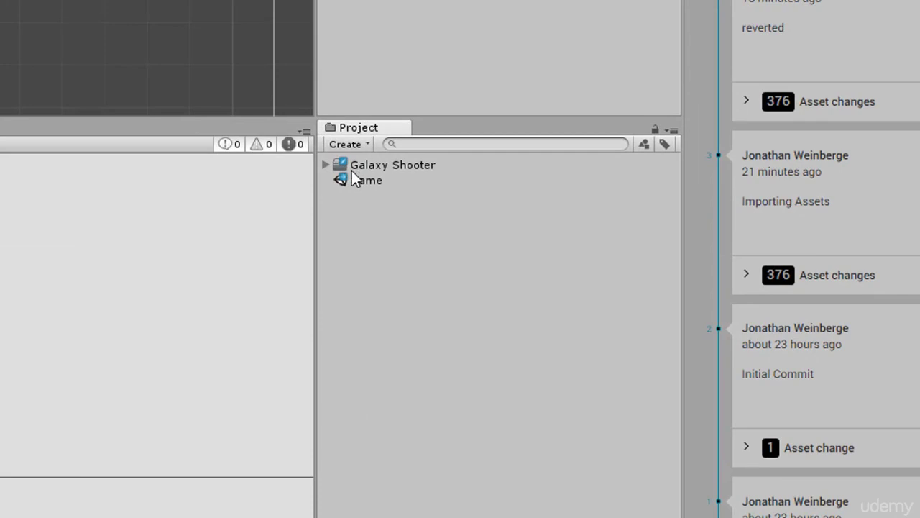
Step: Expand Galaxy Shooter and look inside its Audio and Materials subfolders
{"action": "left_click", "coordinate": [356, 165]}
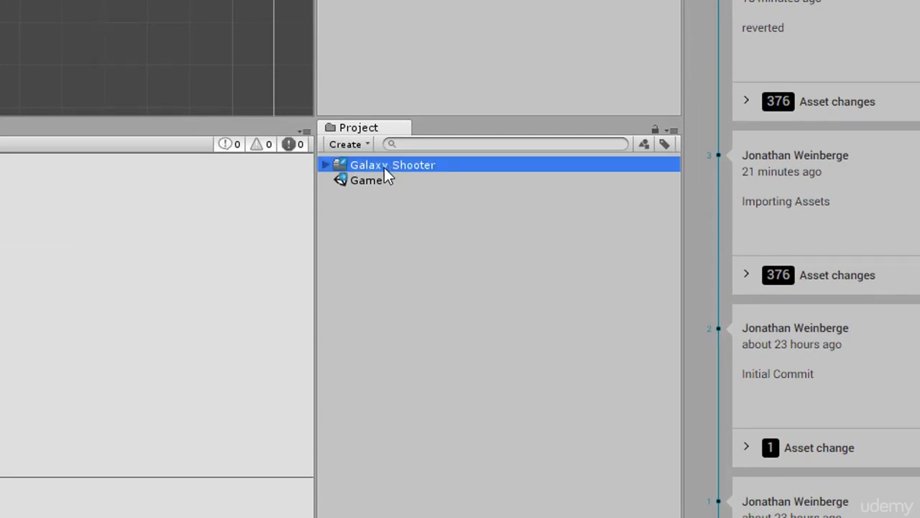
{"action": "double_click", "coordinate": [384, 168]}
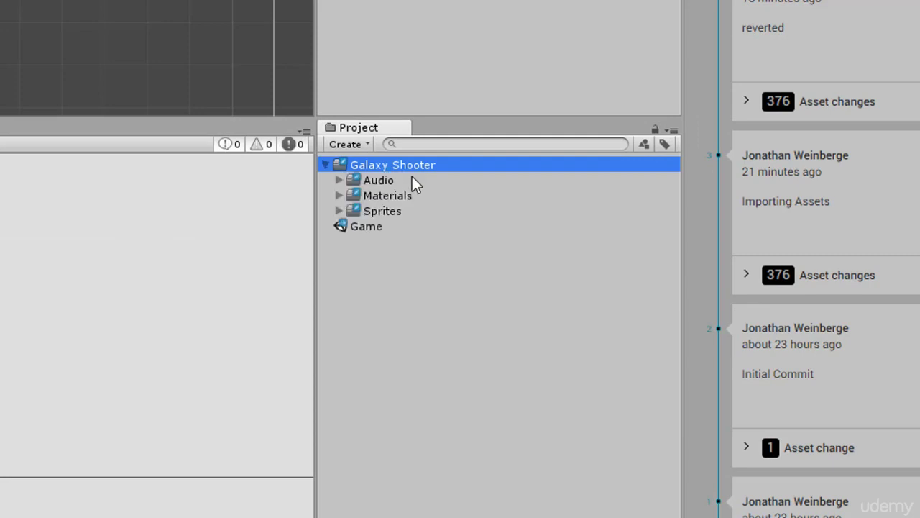
{"action": "left_click", "coordinate": [412, 179]}
{"action": "double_click", "coordinate": [413, 179]}
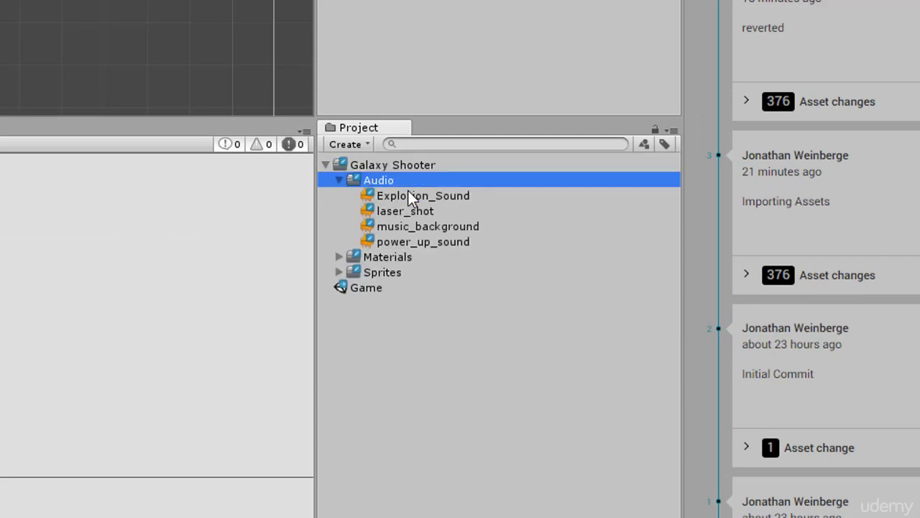
{"action": "key", "text": "Left"}
{"action": "left_click", "coordinate": [412, 195]}
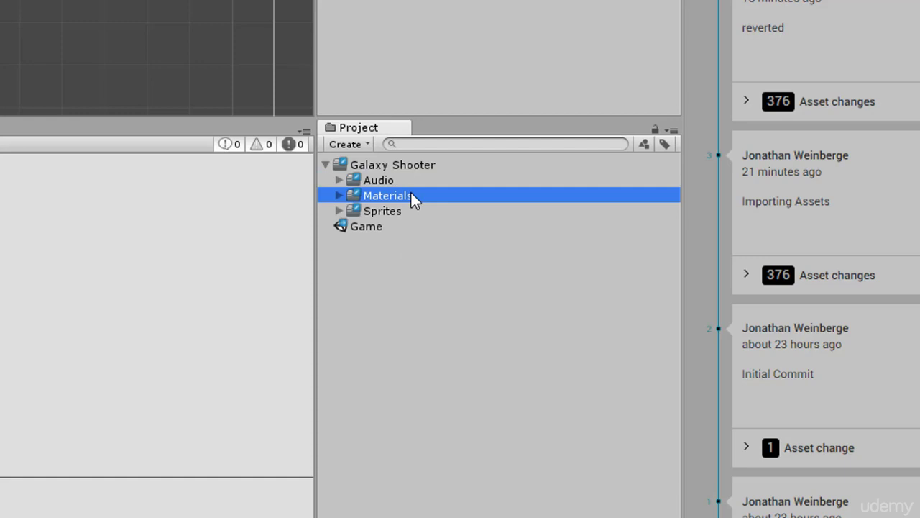
{"action": "double_click", "coordinate": [415, 197]}
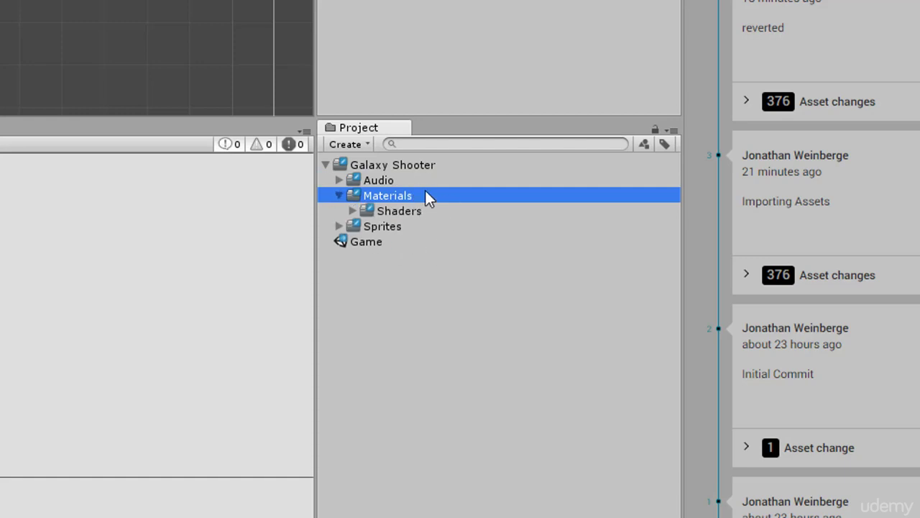
{"action": "key", "text": "Left"}
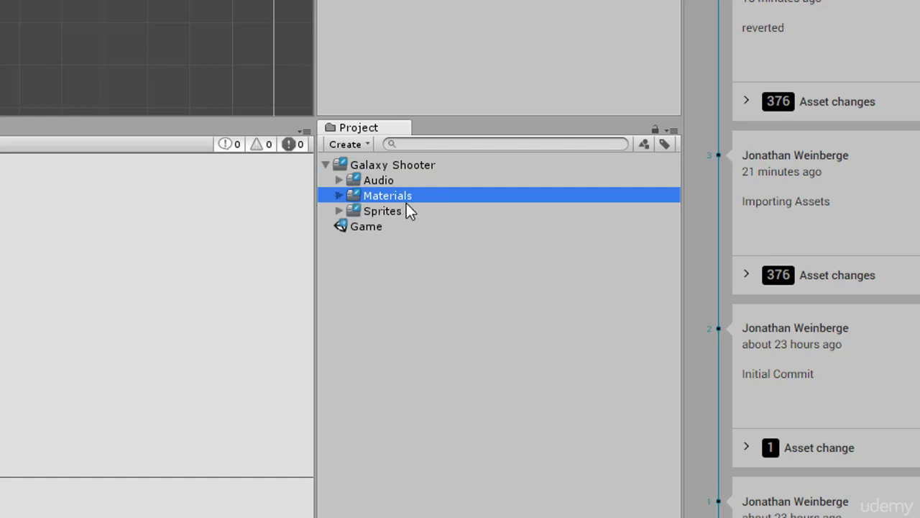
Step: Expand Sprites and the Explosion folder to browse its numbered animation frames
{"action": "left_click", "coordinate": [407, 207]}
{"action": "double_click", "coordinate": [401, 209]}
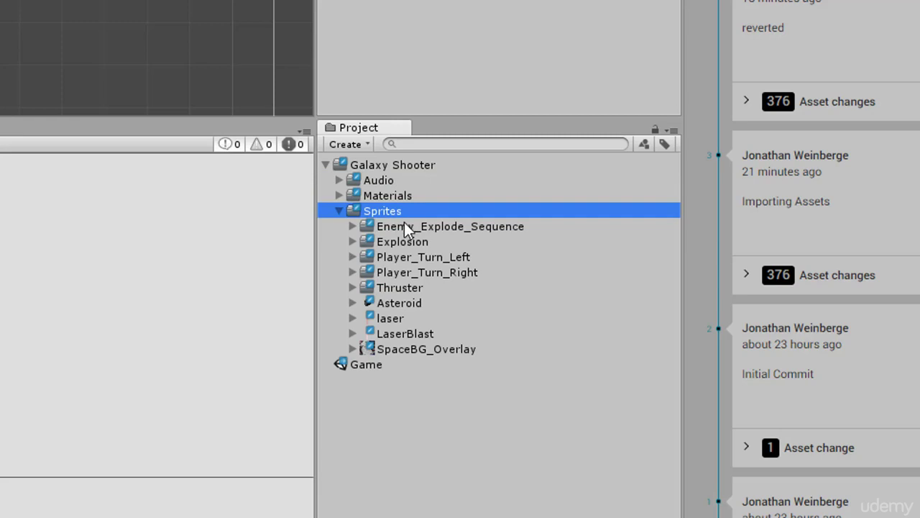
{"action": "left_click", "coordinate": [407, 242]}
{"action": "double_click", "coordinate": [407, 242]}
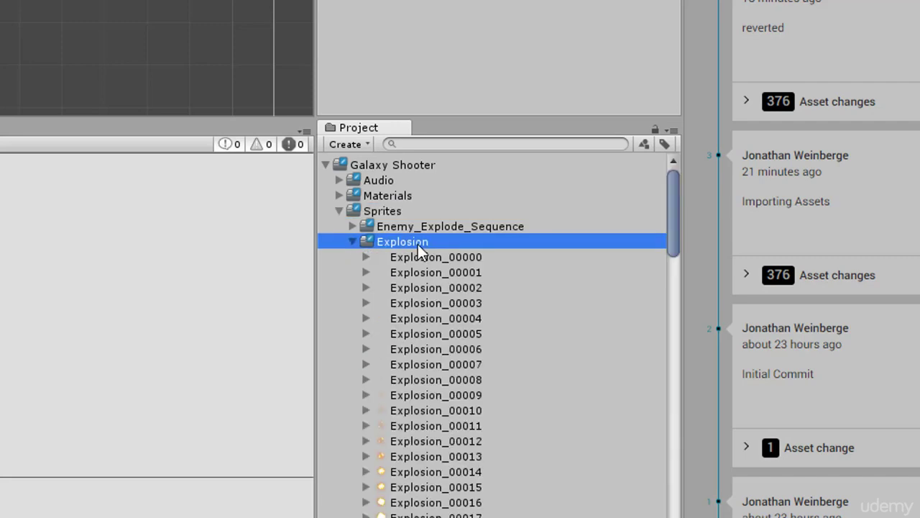
{"action": "scroll", "coordinate": [418, 245], "scroll_direction": "down", "scroll_amount": 10}
{"action": "scroll", "coordinate": [418, 246], "scroll_direction": "up", "scroll_amount": 10}
{"action": "scroll", "coordinate": [419, 245], "scroll_direction": "down", "scroll_amount": 20}
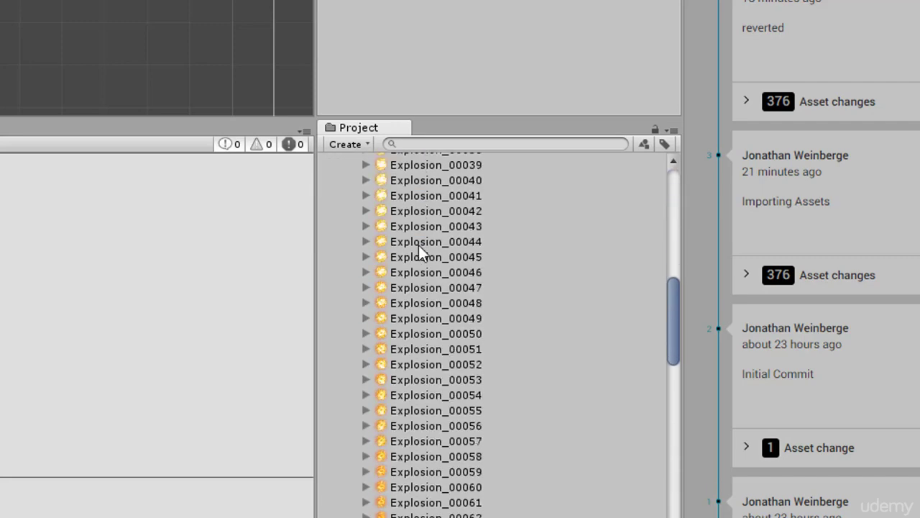
{"action": "scroll", "coordinate": [419, 246], "scroll_direction": "down", "scroll_amount": 5}
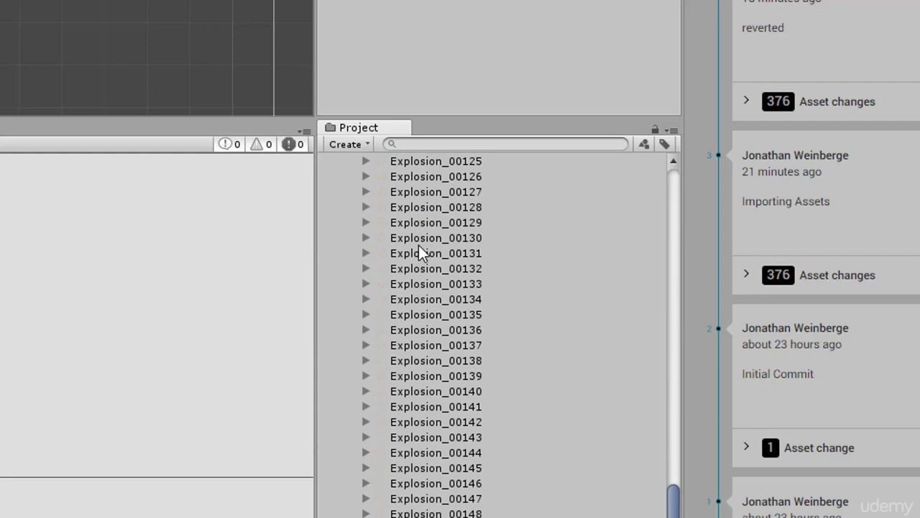
{"action": "scroll", "coordinate": [439, 302], "scroll_direction": "up", "scroll_amount": 20}
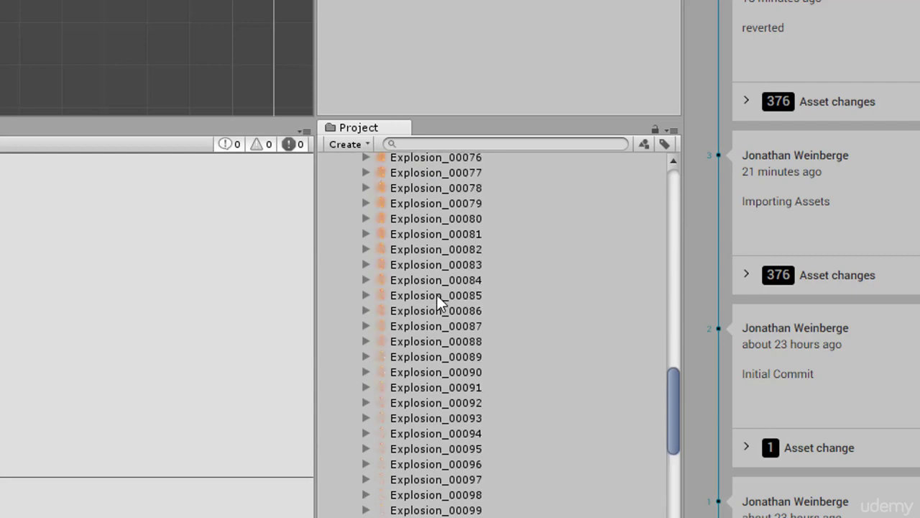
{"action": "scroll", "coordinate": [437, 297], "scroll_direction": "up", "scroll_amount": 15}
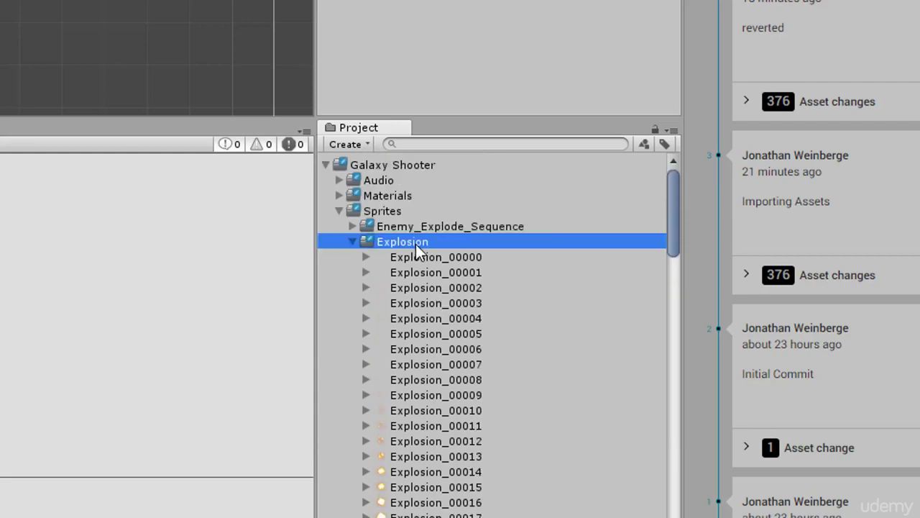
Step: Collapse Explosion, Sprites and Galaxy Shooter, then re-expand Galaxy Shooter
{"action": "double_click", "coordinate": [416, 244]}
{"action": "double_click", "coordinate": [380, 211]}
{"action": "key", "text": "Left"}
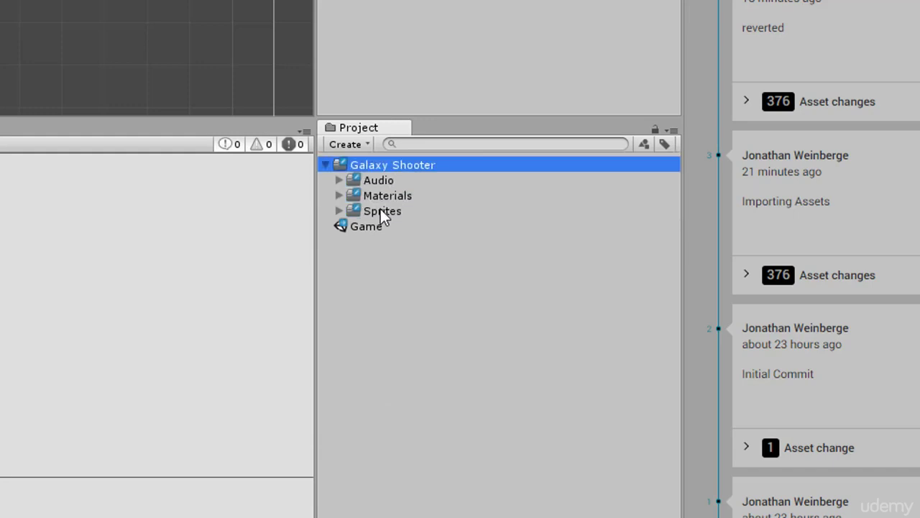
{"action": "key", "text": "Left"}
{"action": "key", "text": "Down"}
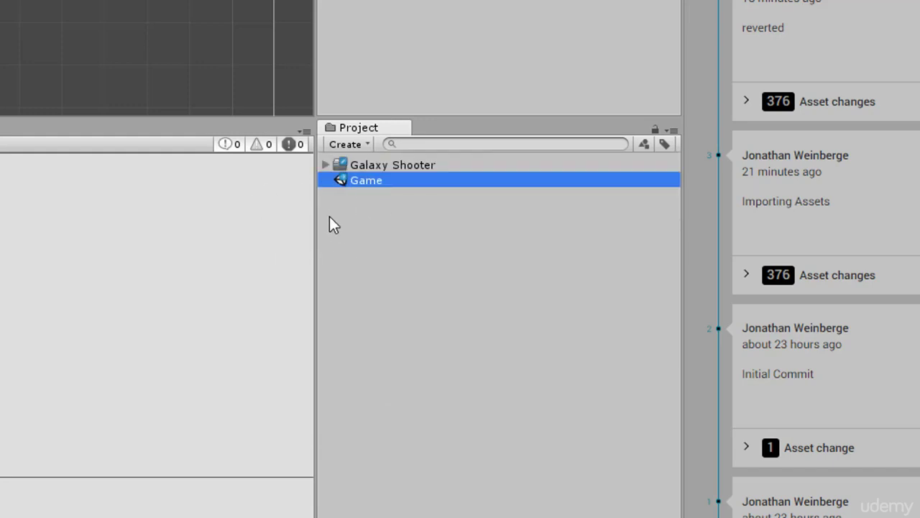
{"action": "left_click", "coordinate": [374, 210]}
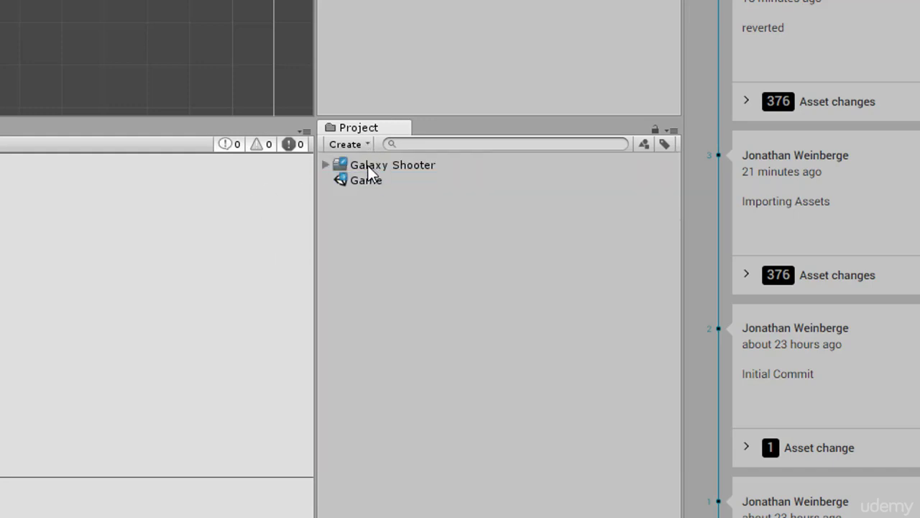
{"action": "double_click", "coordinate": [357, 159]}
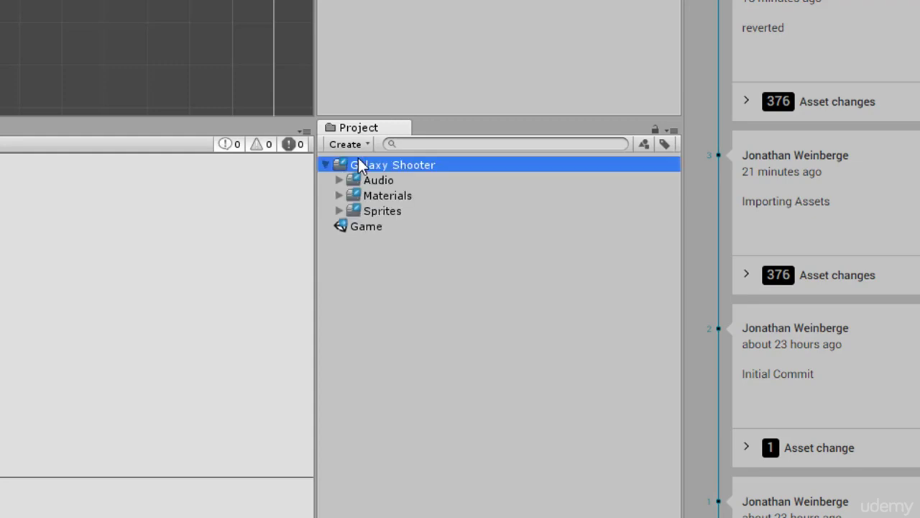
Step: Create a new folder named Scenes inside Galaxy Shooter
{"action": "right_click", "coordinate": [358, 169]}
{"action": "mouse_move", "coordinate": [397, 177]}
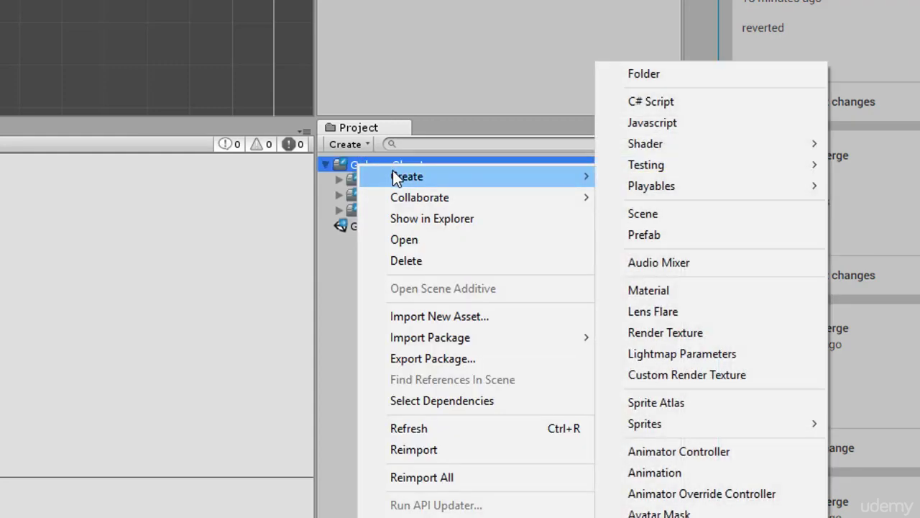
{"action": "left_click", "coordinate": [642, 75]}
{"action": "type", "text": "Scenes"}
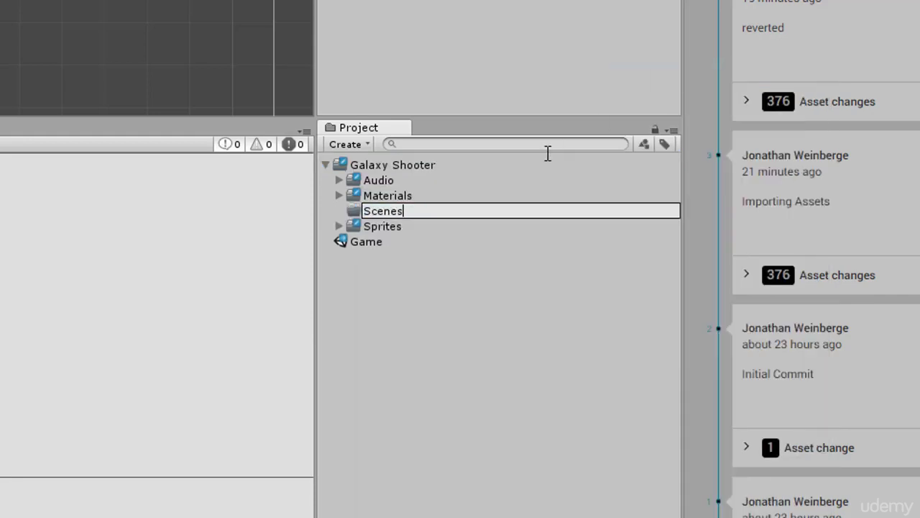
{"action": "key", "text": "Return"}
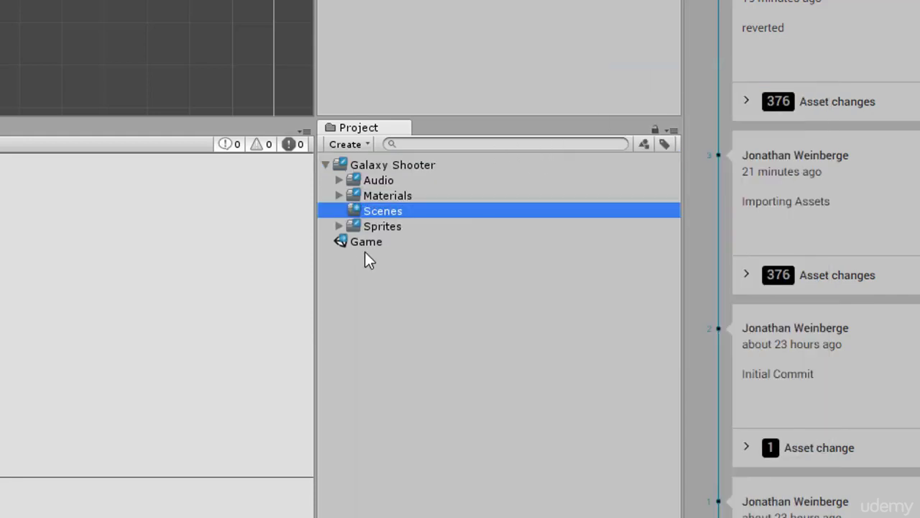
Step: Move the Game scene into the Scenes folder
{"action": "left_click_drag", "start_coordinate": [371, 244], "coordinate": [400, 213]}
{"action": "double_click", "coordinate": [399, 209]}
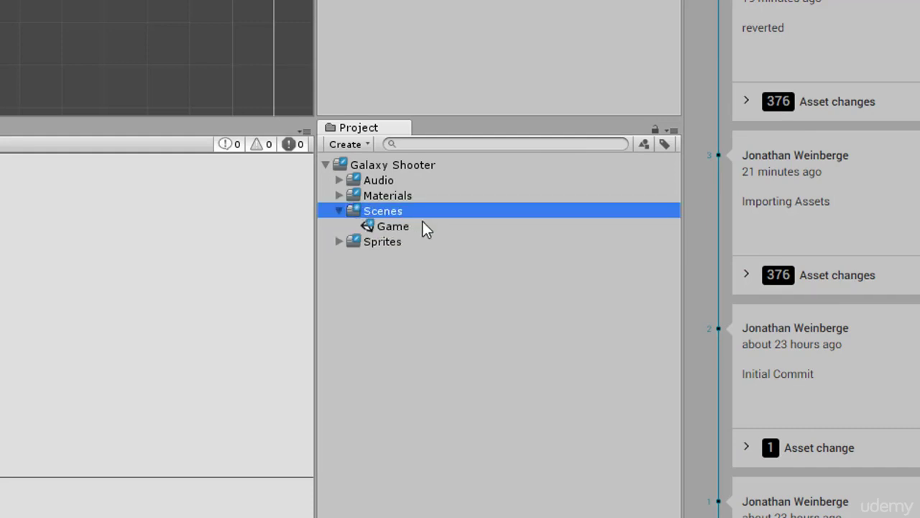
{"action": "key", "text": "Left"}
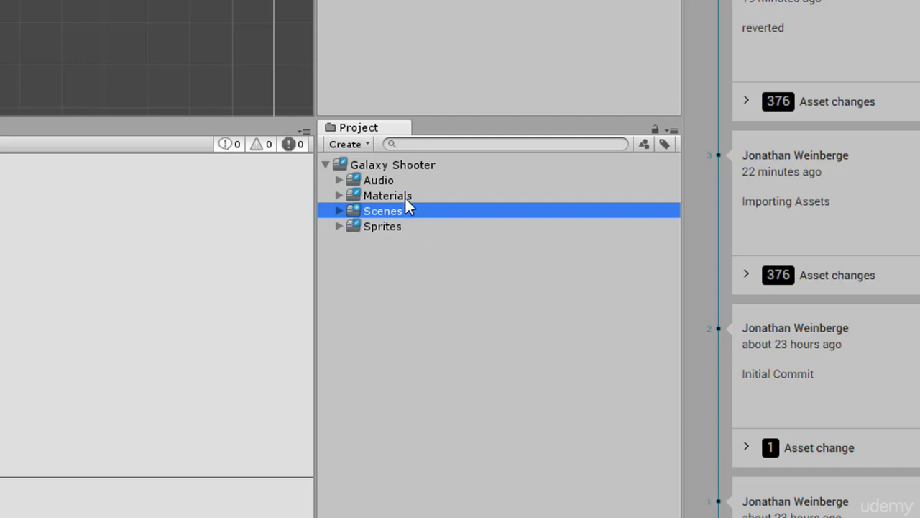
Step: Rename the Scenes folder to _Scenes
{"action": "left_click", "coordinate": [401, 211]}
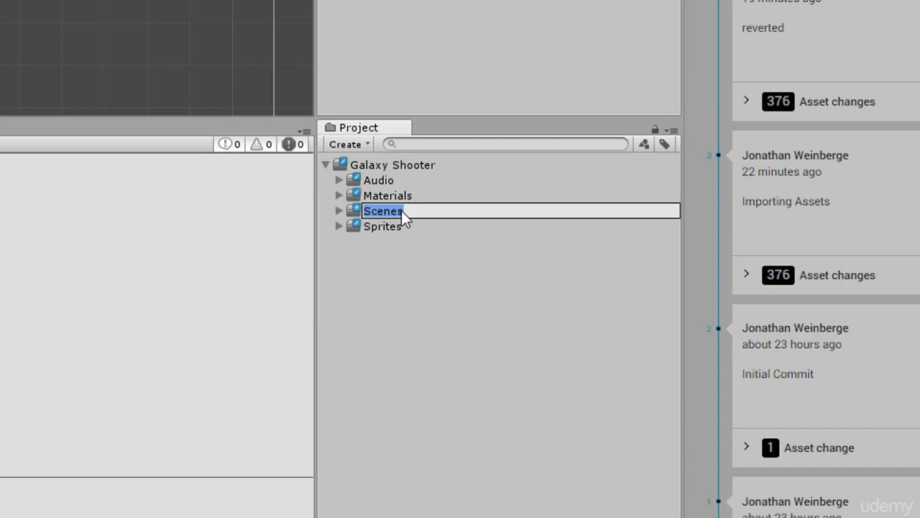
{"action": "left_click", "coordinate": [449, 194]}
{"action": "left_click_drag", "start_coordinate": [391, 213], "coordinate": [371, 171]}
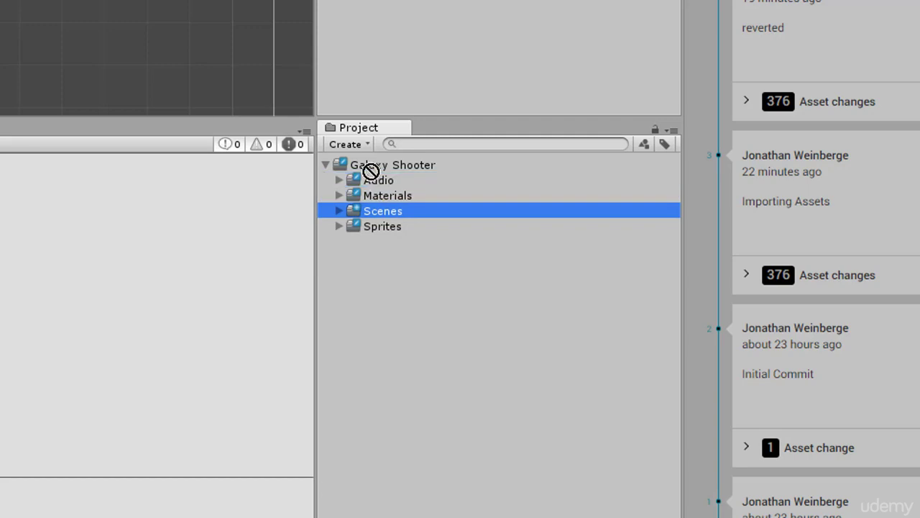
{"action": "left_click", "coordinate": [382, 210]}
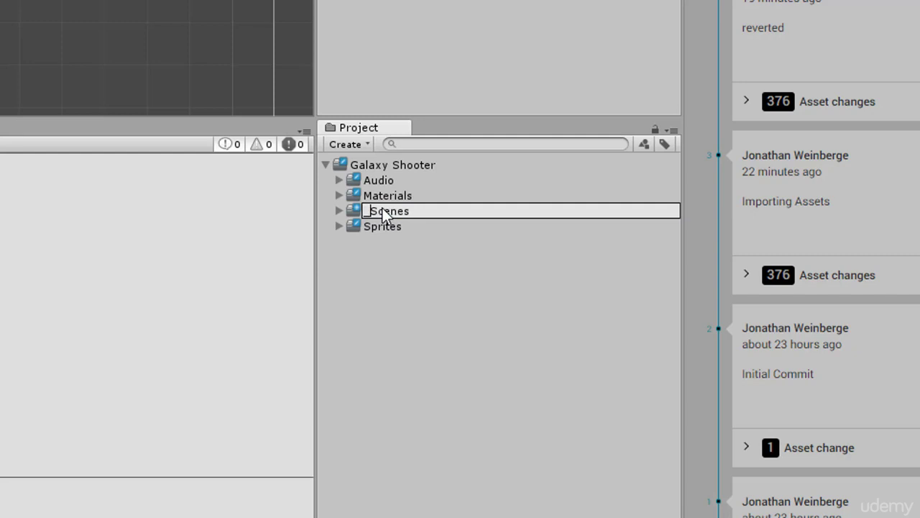
{"action": "type", "text": "_"}
{"action": "key", "text": "Return"}
{"action": "left_click", "coordinate": [381, 194]}
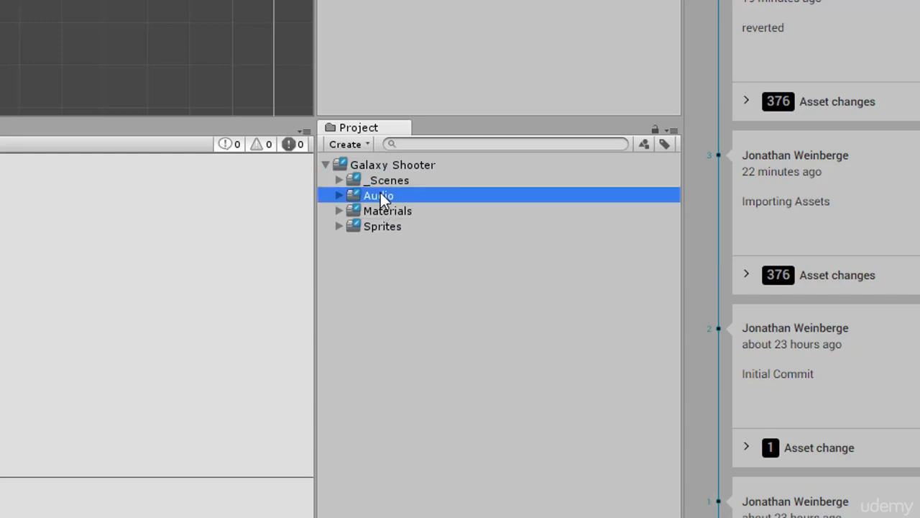
Step: Check that _Scenes sorts first in Galaxy Shooter and still holds the Game scene
{"action": "key", "text": "Up"}
{"action": "key", "text": "Down"}
{"action": "key", "text": "Up"}
{"action": "key", "text": "Up"}
{"action": "key", "text": "Left"}
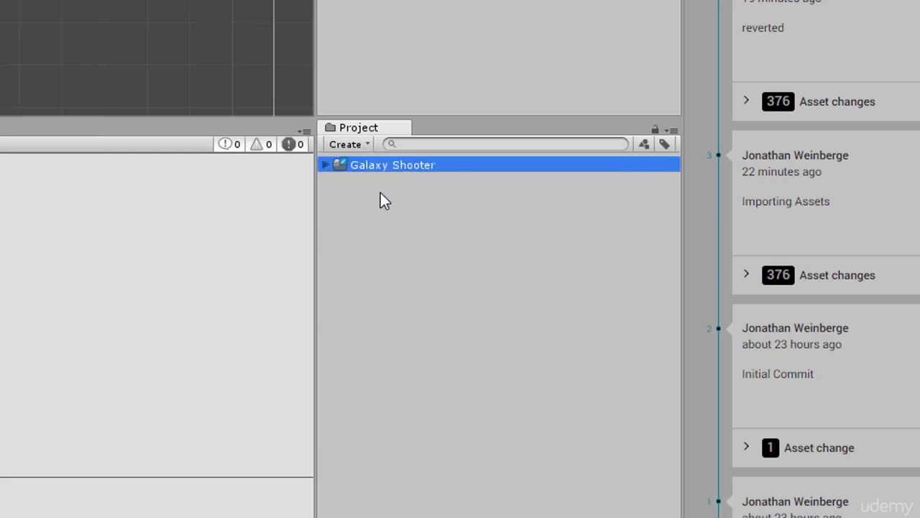
{"action": "key", "text": "Right"}
{"action": "key", "text": "Down"}
{"action": "key", "text": "Right"}
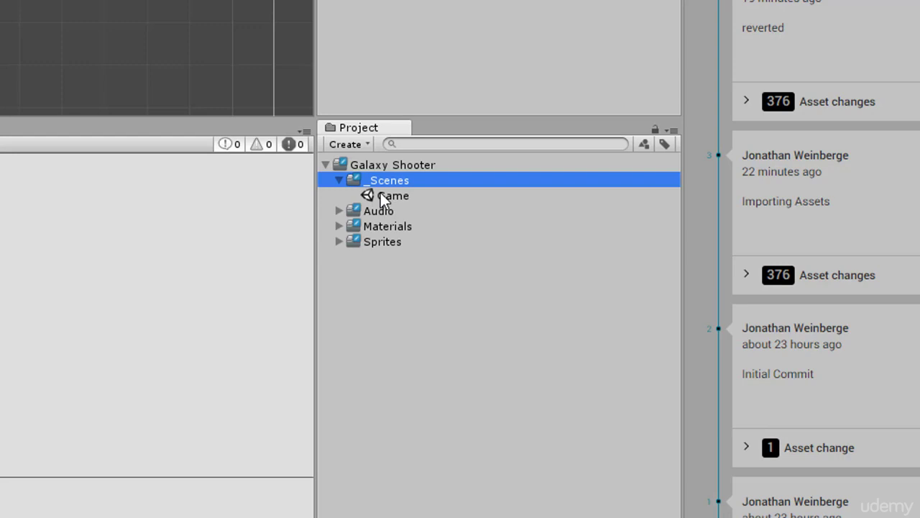
{"action": "key", "text": "Left"}
{"action": "key", "text": "Left"}
{"action": "key", "text": "Left"}
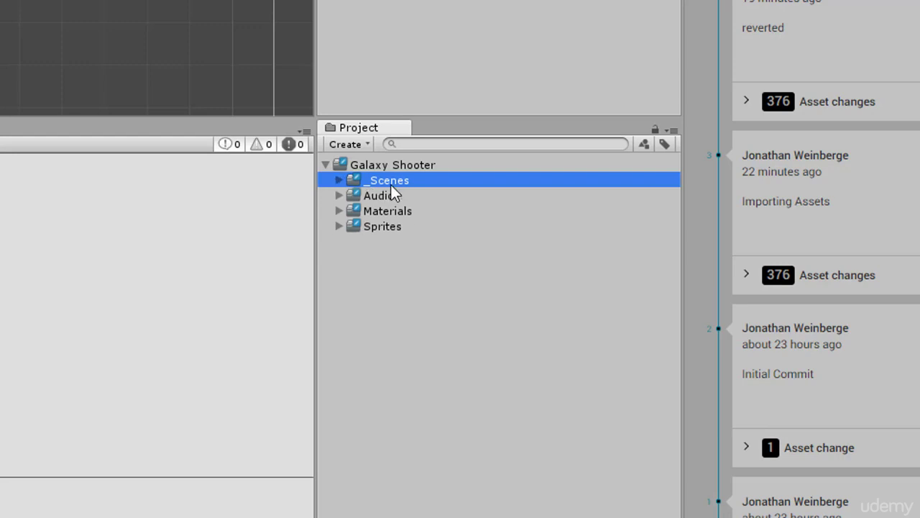
{"action": "key", "text": "Right"}
{"action": "key", "text": "Down"}
{"action": "key", "text": "Up"}
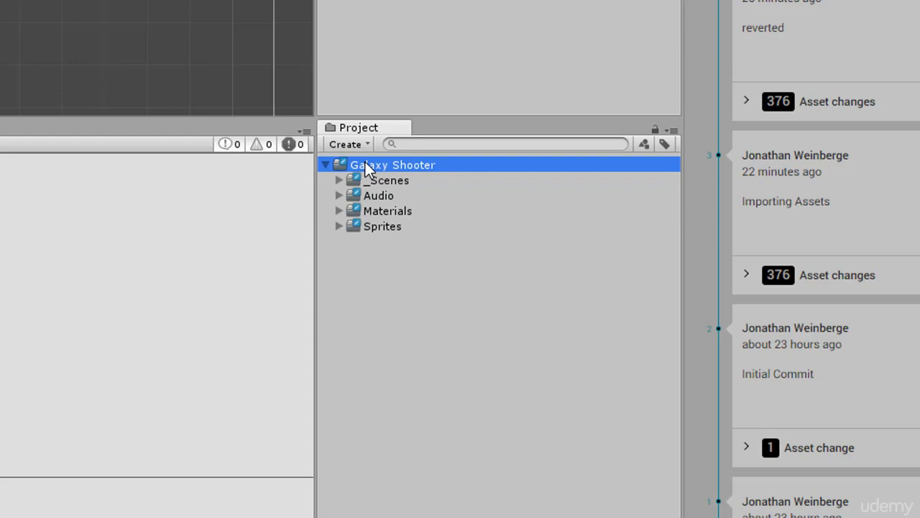
{"action": "key", "text": "Down"}
{"action": "key", "text": "Down"}
{"action": "key", "text": "Down"}
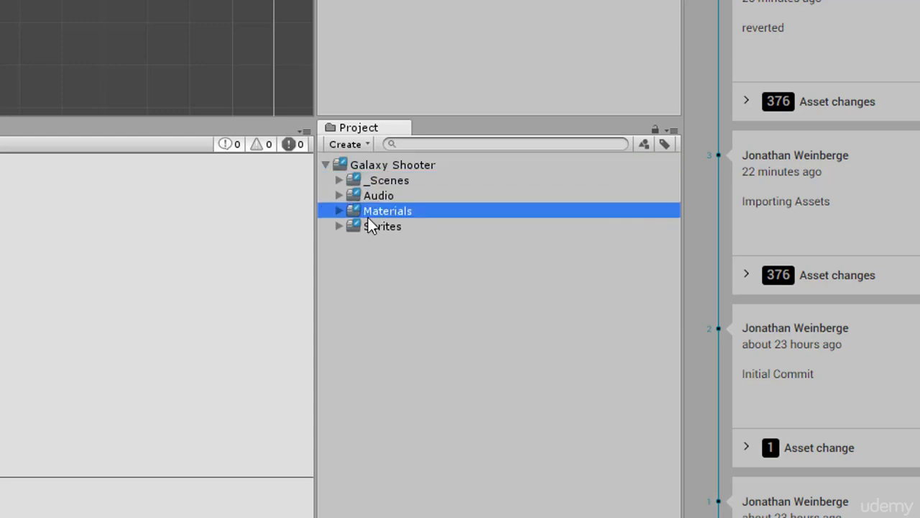
{"action": "key", "text": "Down"}
{"action": "key", "text": "Up"}
{"action": "key", "text": "Up"}
{"action": "key", "text": "Up"}
{"action": "key", "text": "Left"}
{"action": "key", "text": "Left"}
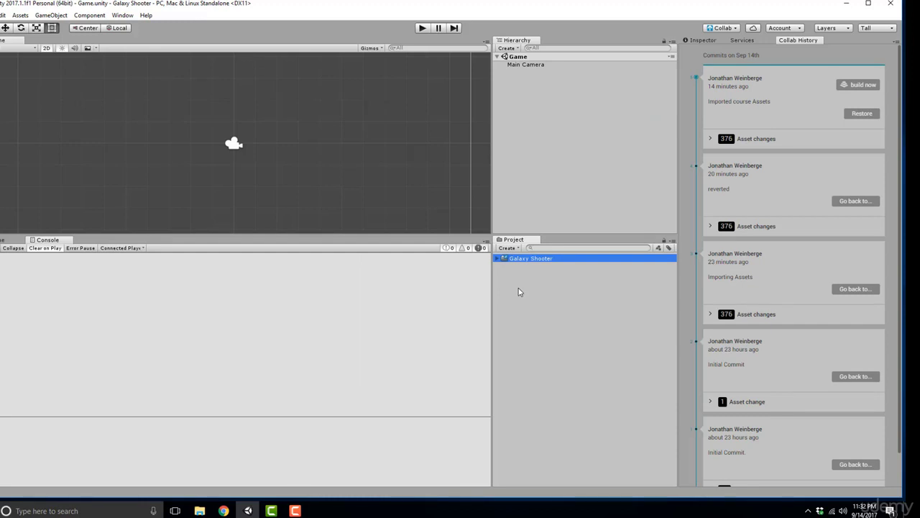
{"action": "key", "text": "Right"}
{"action": "key", "text": "Left"}
{"action": "key", "text": "Right"}
{"action": "left_click", "coordinate": [548, 165]}
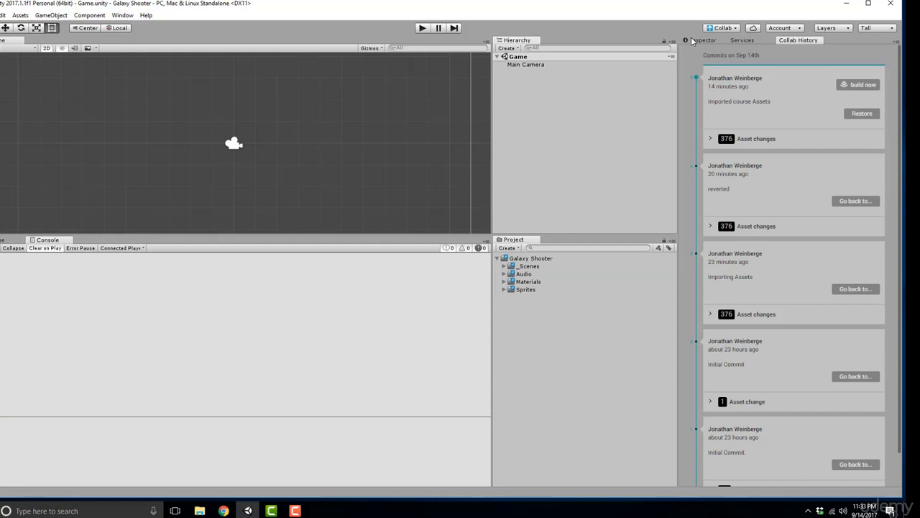
Step: Publish to Collaborate with the description 'Imported course assets'
{"action": "left_click", "coordinate": [734, 29]}
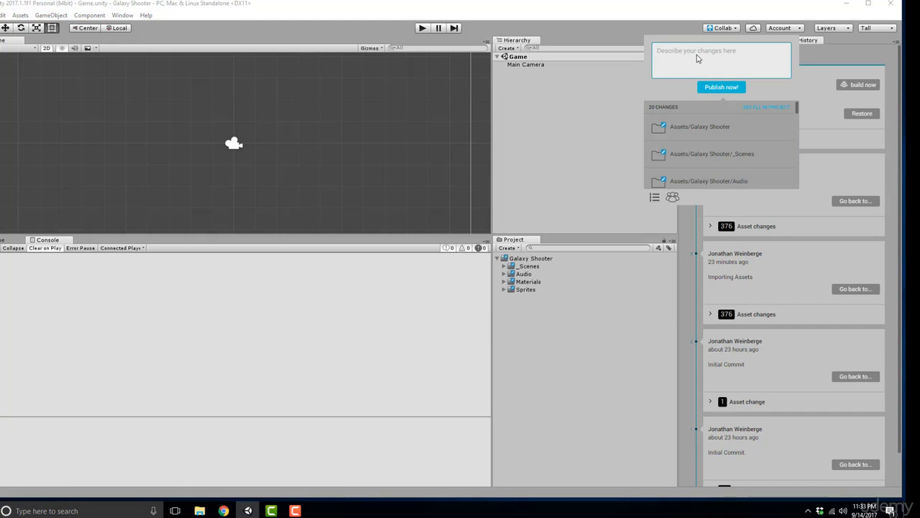
{"action": "left_click", "coordinate": [696, 57]}
{"action": "type", "text": "Impor"}
{"action": "key", "text": "BackSpace"}
{"action": "key", "text": "BackSpace"}
{"action": "key", "text": "BackSpace"}
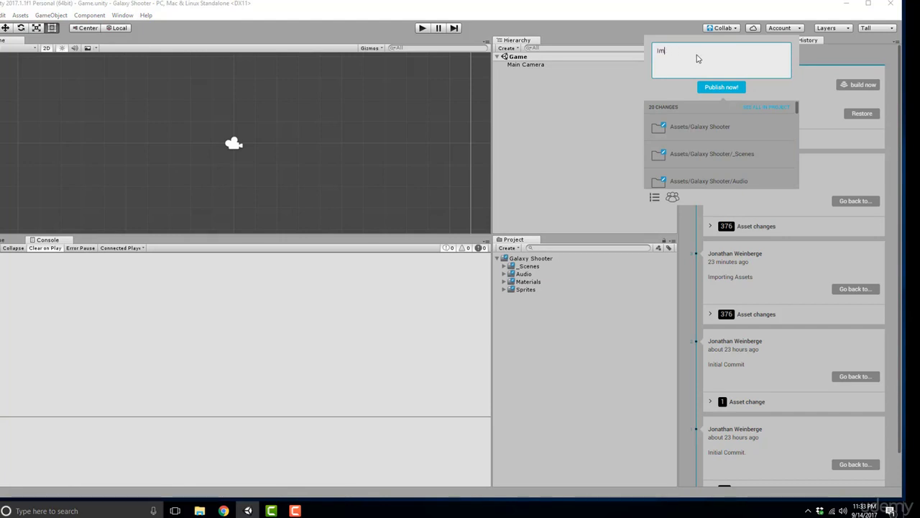
{"action": "type", "text": "ported course assets"}
{"action": "left_click", "coordinate": [714, 87]}
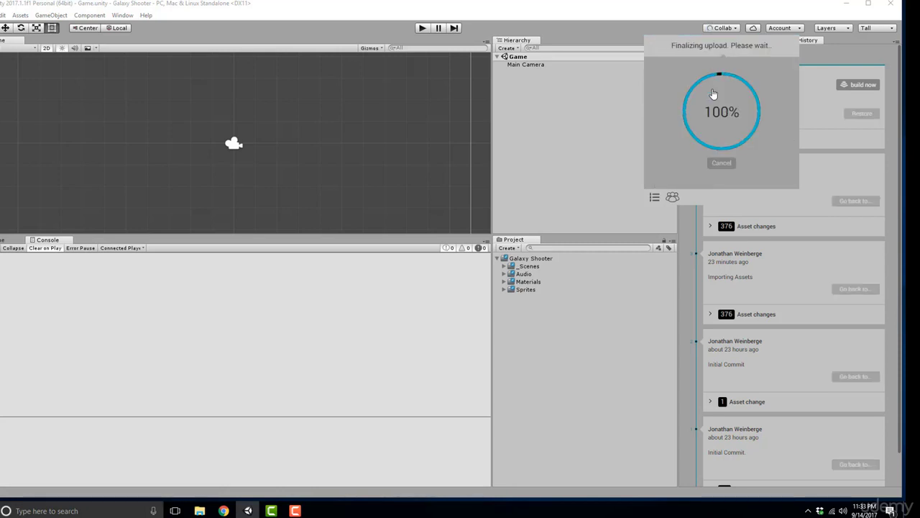